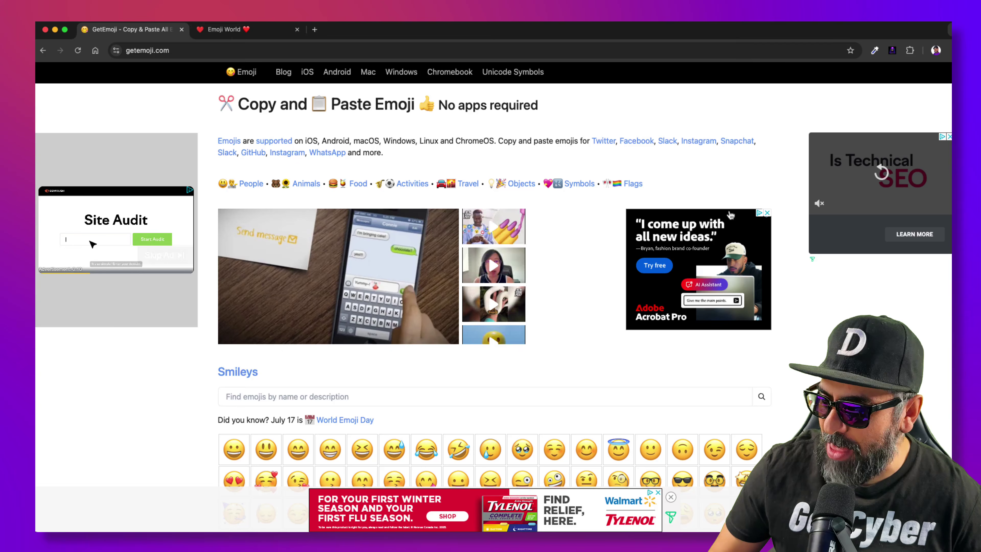
Zoom the GetEmoji page to 125% and scroll down to the Smileys section.
{"action": "scroll", "coordinate": [585, 281], "scroll_direction": "down", "scroll_amount": 6}
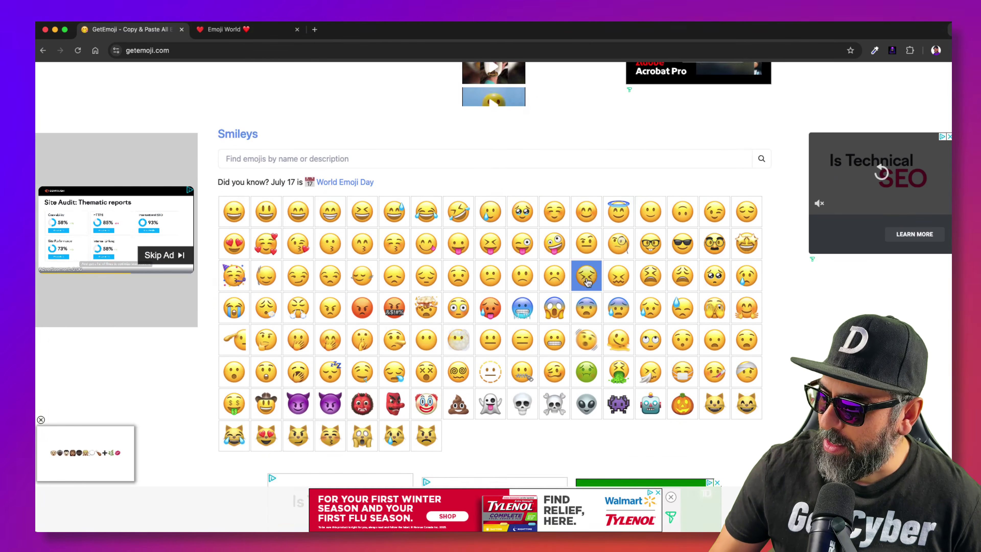
{"action": "scroll", "coordinate": [587, 283], "scroll_direction": "up", "scroll_amount": 4}
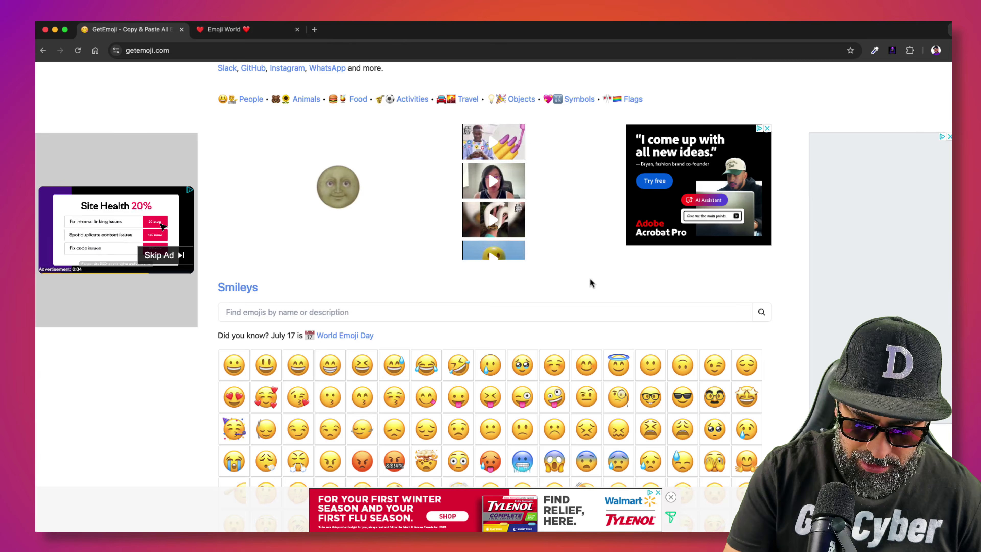
{"action": "key", "text": "super+equal"}
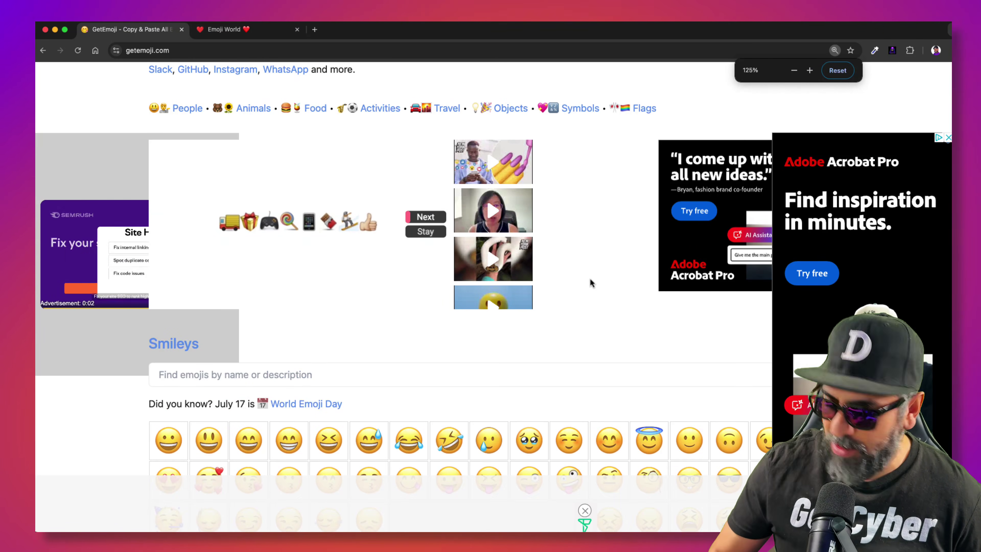
{"action": "scroll", "coordinate": [537, 331], "scroll_direction": "down", "scroll_amount": 3}
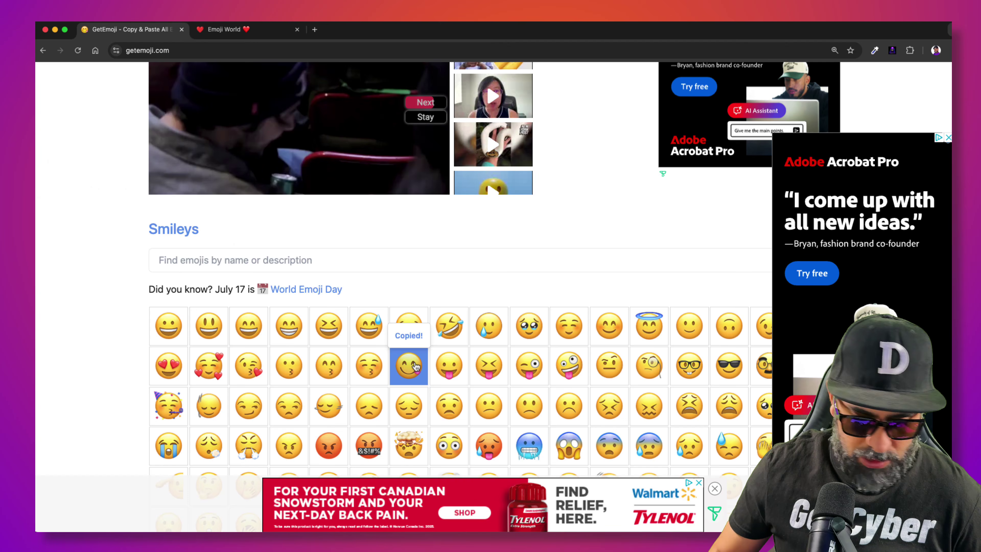
Paste the yum emoji into the empty text editor and return to GetEmoji.
{"action": "key", "text": "ctrl+Up"}
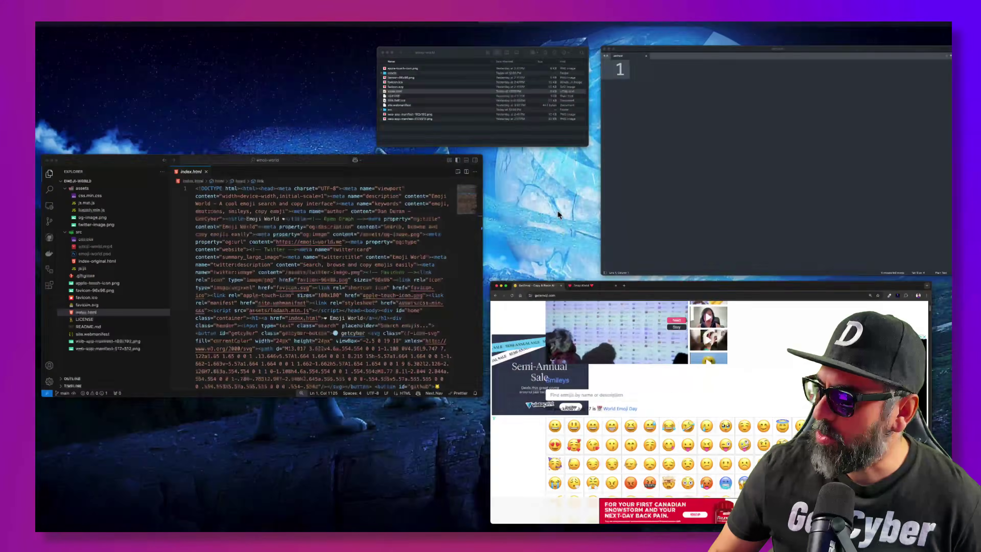
{"action": "left_click", "coordinate": [558, 210]}
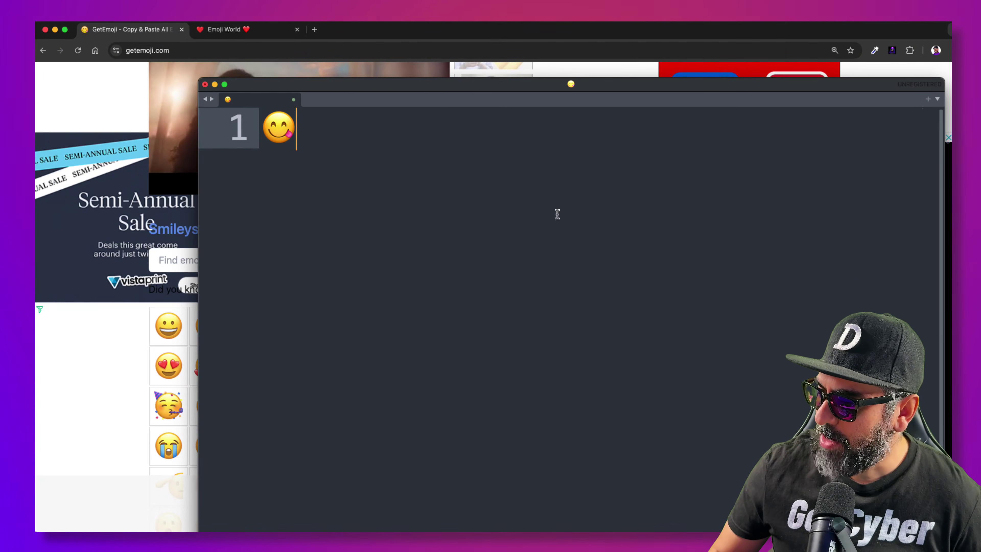
{"action": "key", "text": "super+Tab"}
{"action": "scroll", "coordinate": [566, 301], "scroll_direction": "up", "scroll_amount": 4}
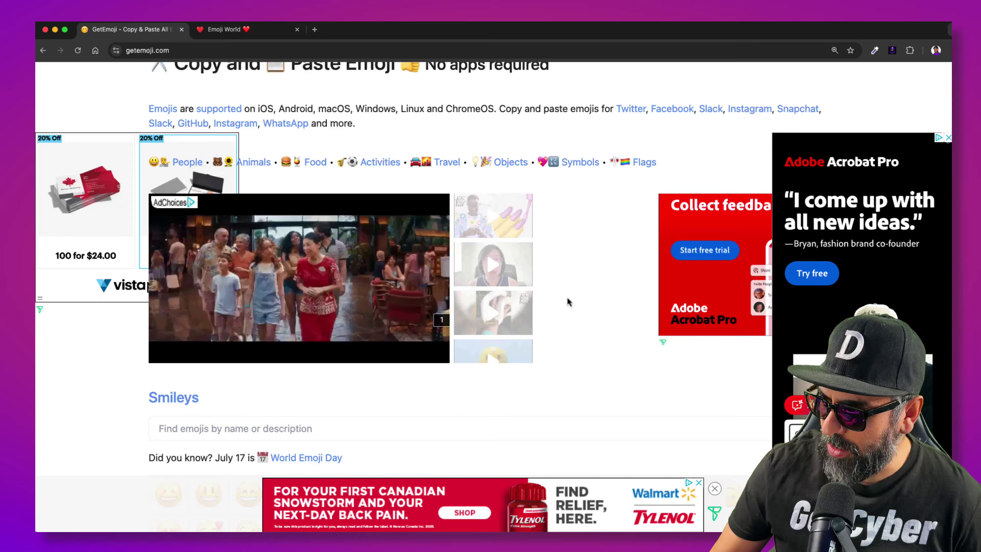
{"action": "scroll", "coordinate": [567, 301], "scroll_direction": "up", "scroll_amount": 2}
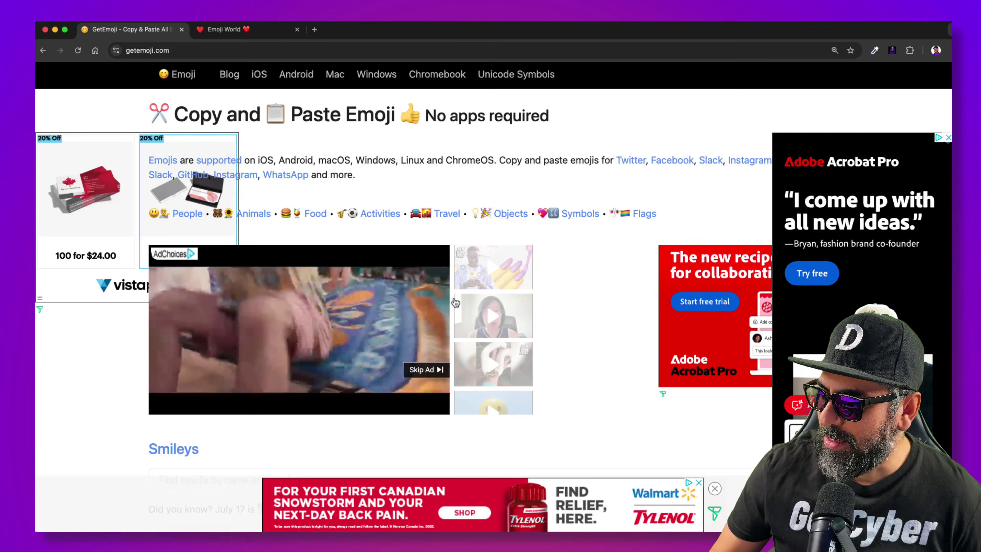
{"action": "scroll", "coordinate": [456, 302], "scroll_direction": "down", "scroll_amount": 10}
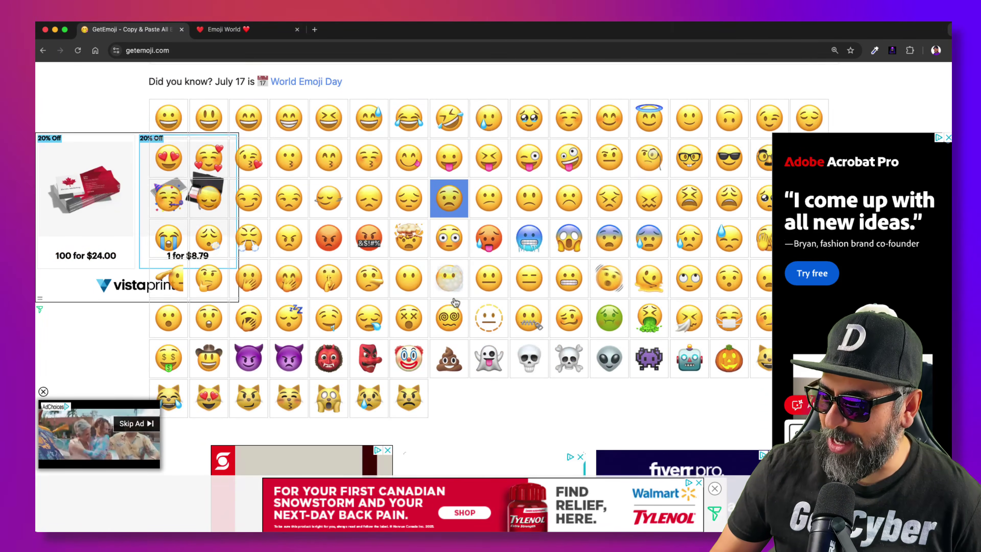
{"action": "scroll", "coordinate": [456, 302], "scroll_direction": "down", "scroll_amount": 15}
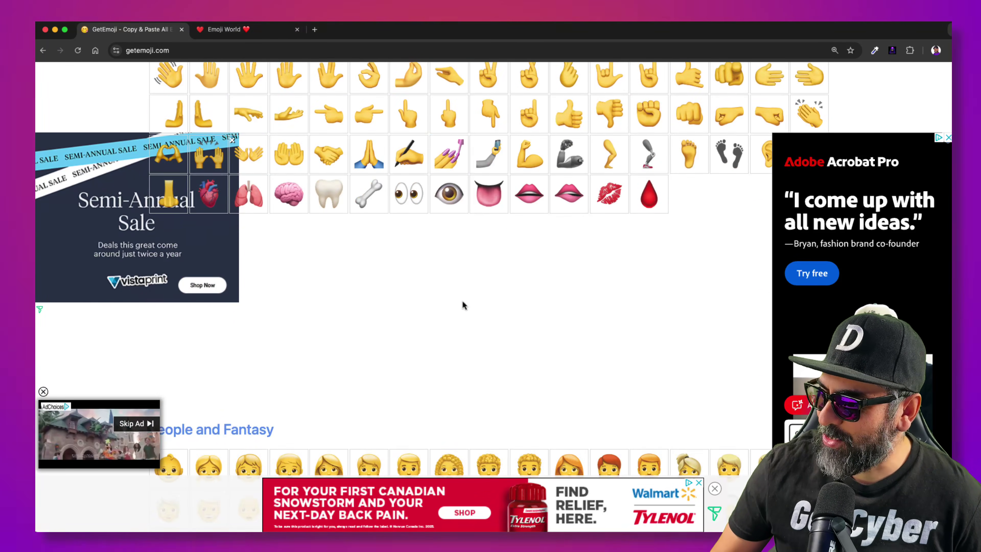
{"action": "scroll", "coordinate": [463, 305], "scroll_direction": "down", "scroll_amount": 15}
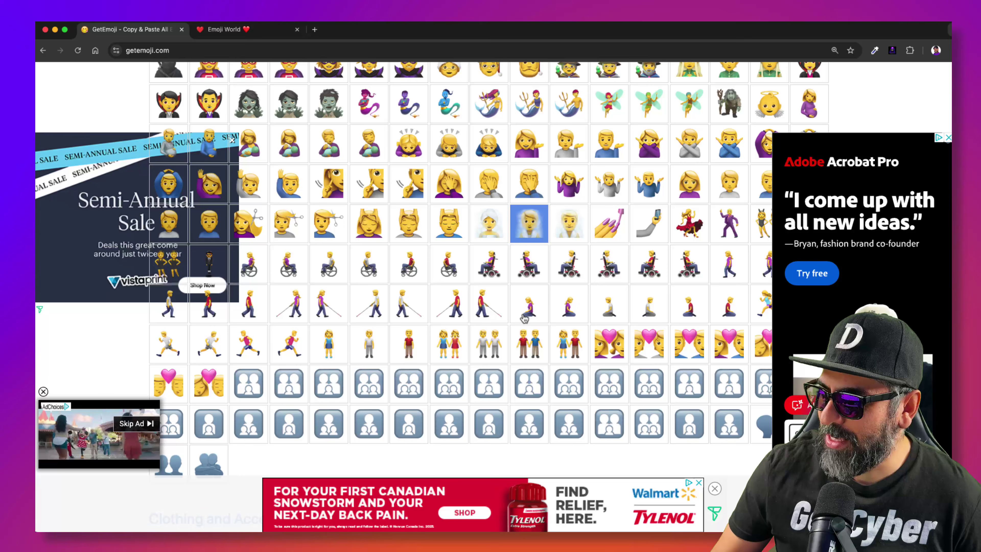
{"action": "scroll", "coordinate": [524, 318], "scroll_direction": "down", "scroll_amount": 3}
{"action": "scroll", "coordinate": [524, 318], "scroll_direction": "down", "scroll_amount": 5}
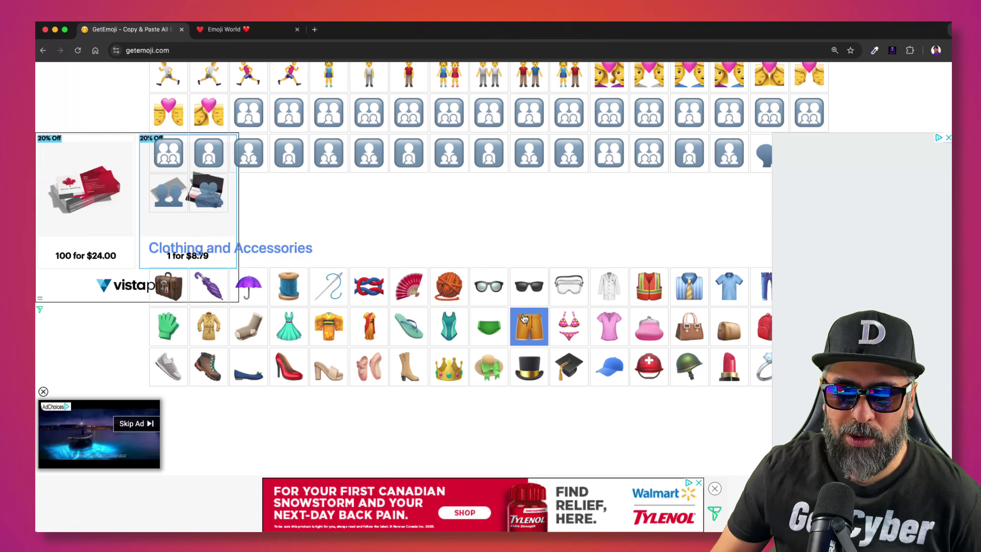
{"action": "scroll", "coordinate": [524, 317], "scroll_direction": "down", "scroll_amount": 10}
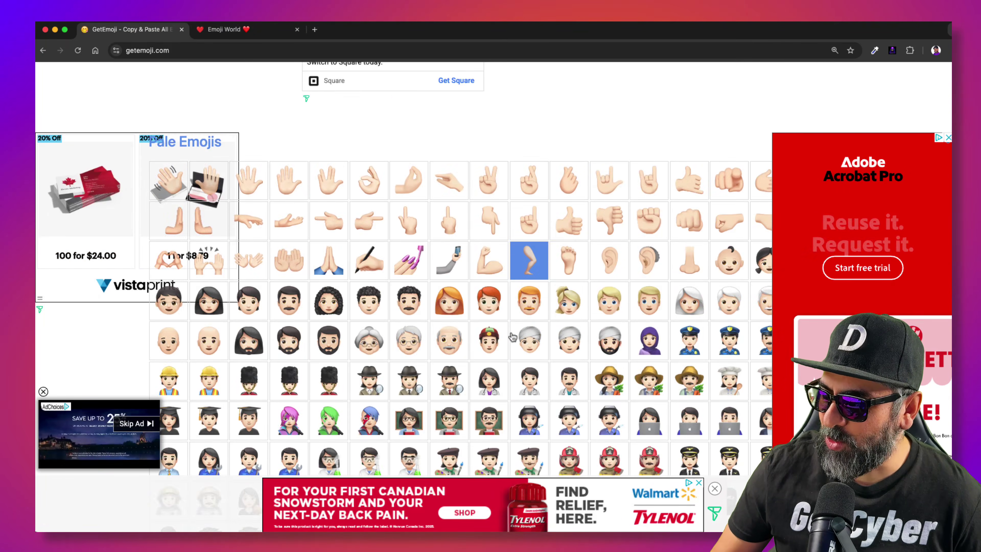
{"action": "scroll", "coordinate": [513, 336], "scroll_direction": "down", "scroll_amount": 5}
Zoom Emoji World to 110% and jump to Food & Drink to copy the peach.
{"action": "left_click", "coordinate": [270, 30]}
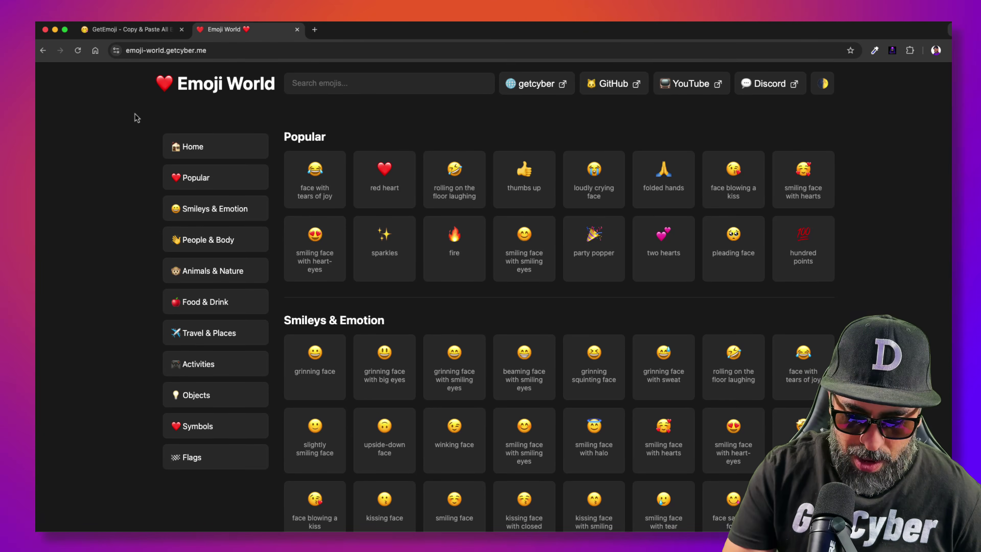
{"action": "key", "text": "super+equal"}
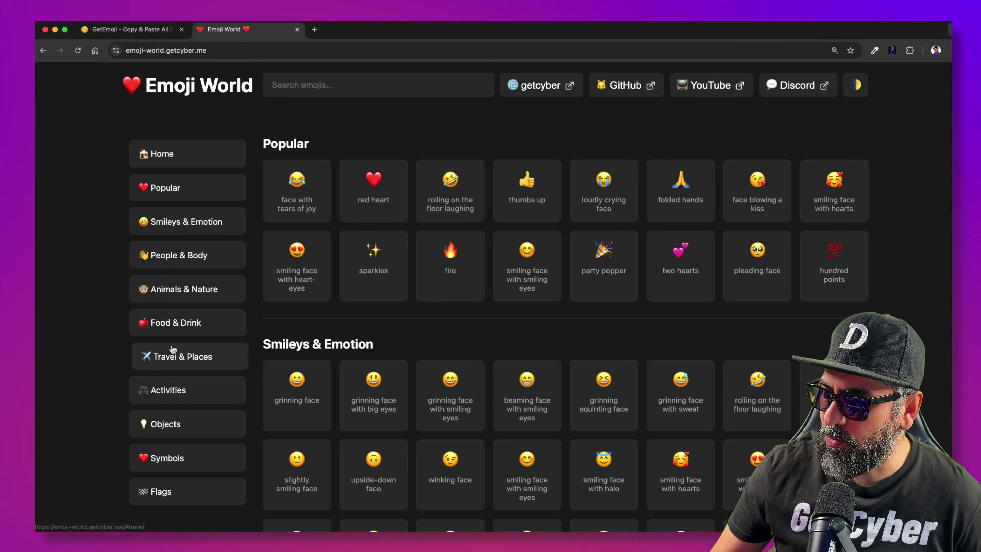
{"action": "left_click", "coordinate": [174, 329]}
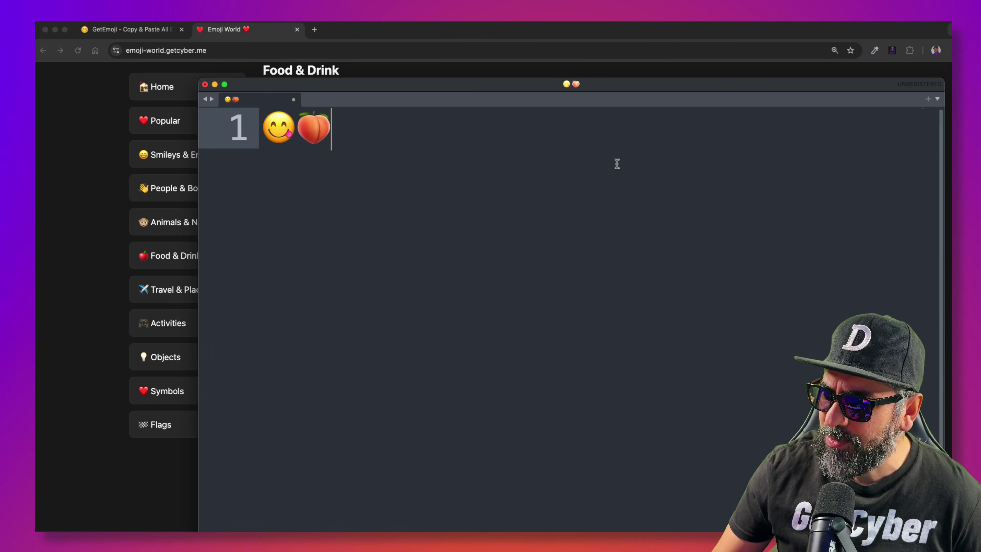
Scroll Emoji World to the top and toggle the theme to light and back to dark.
{"action": "left_click", "coordinate": [97, 166]}
{"action": "scroll", "coordinate": [444, 294], "scroll_direction": "up", "scroll_amount": 20}
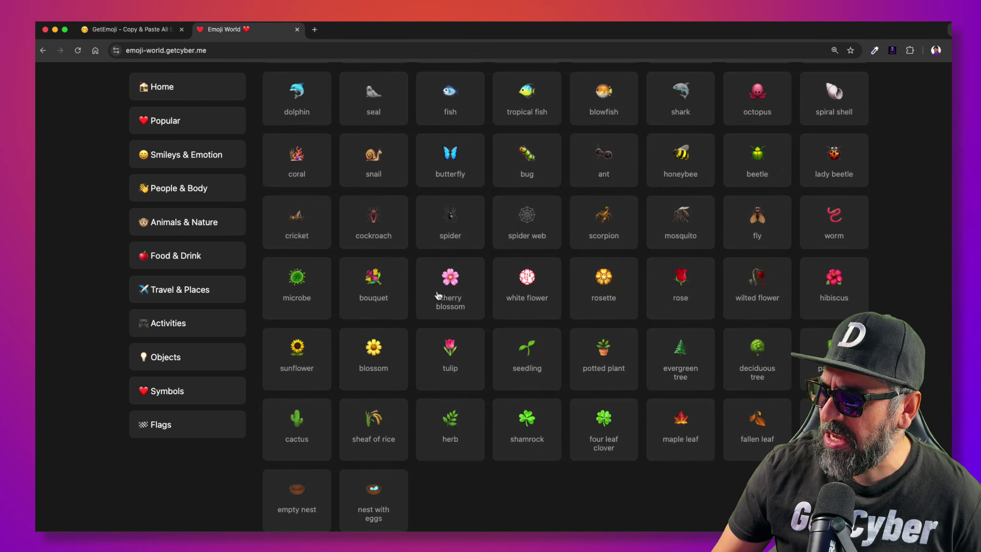
{"action": "scroll", "coordinate": [438, 296], "scroll_direction": "up", "scroll_amount": 20}
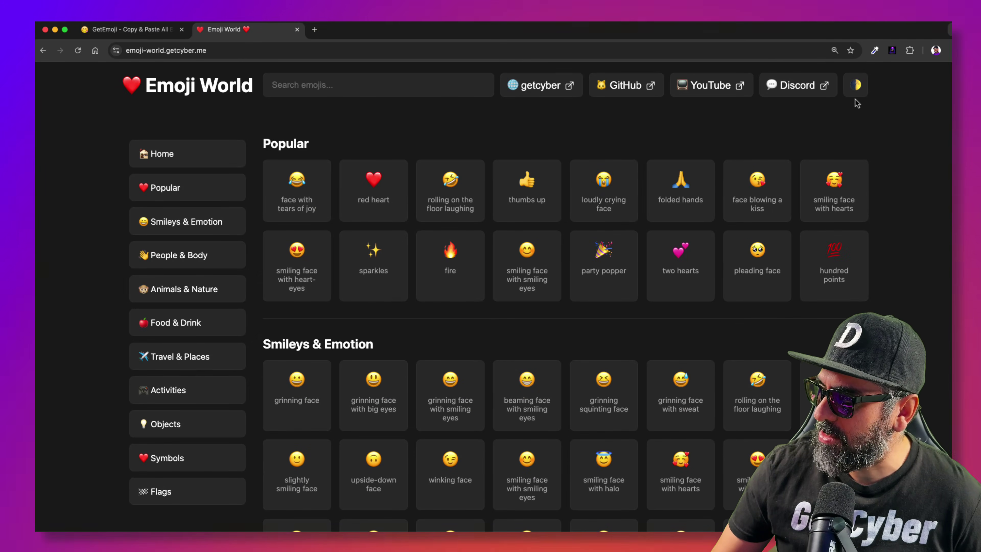
{"action": "left_click", "coordinate": [855, 87]}
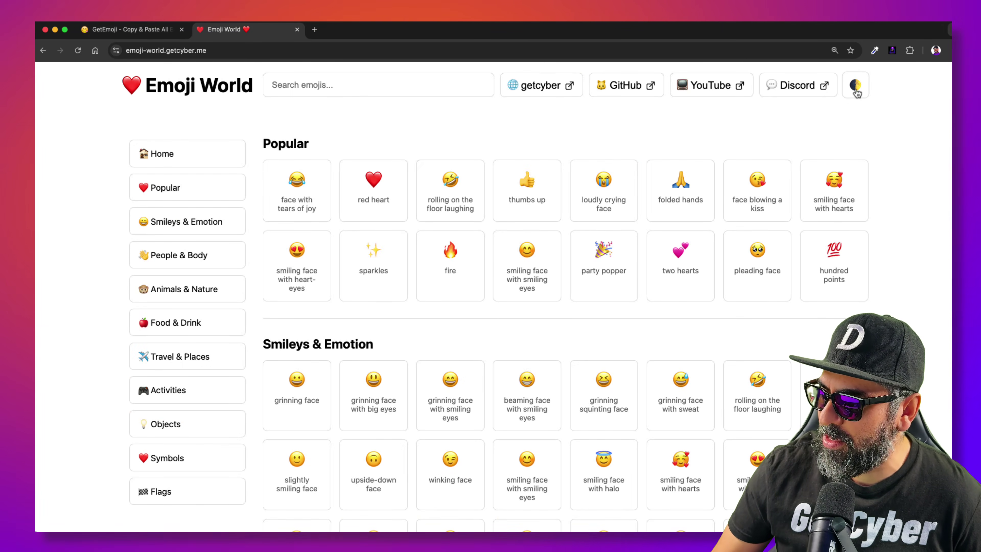
{"action": "left_click", "coordinate": [855, 88]}
Search emojis for 'hear' and add heart hands after the peach in the editor.
{"action": "left_click", "coordinate": [357, 88]}
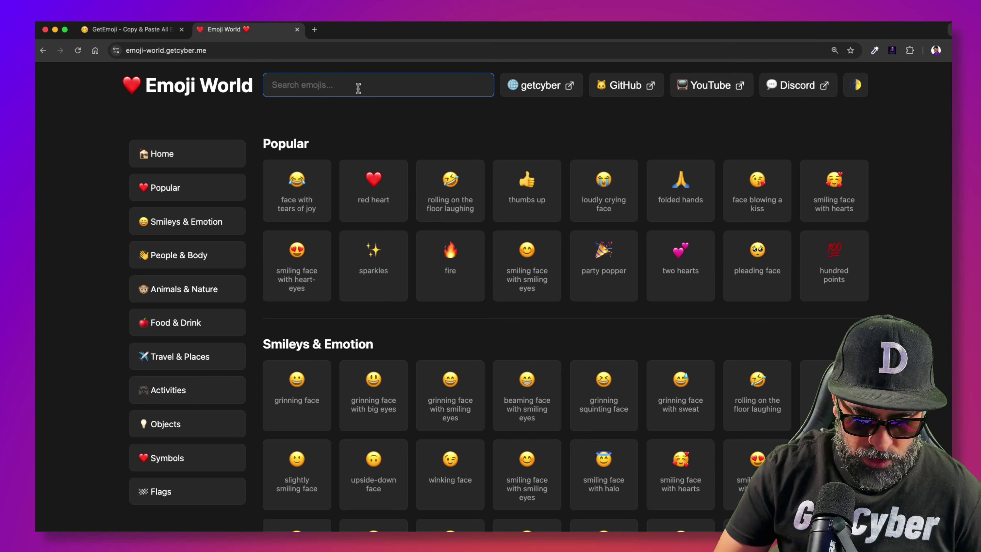
{"action": "type", "text": "hea"}
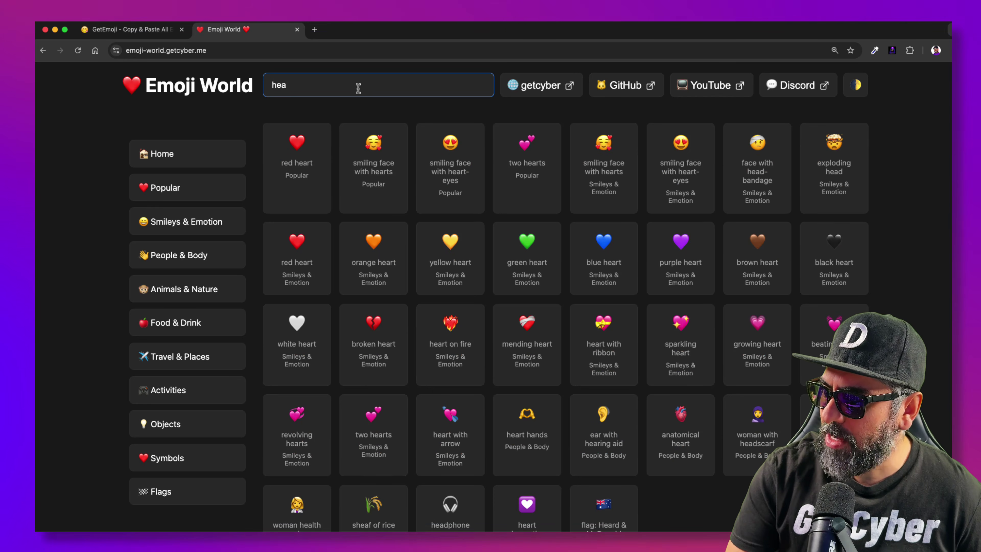
{"action": "type", "text": "r"}
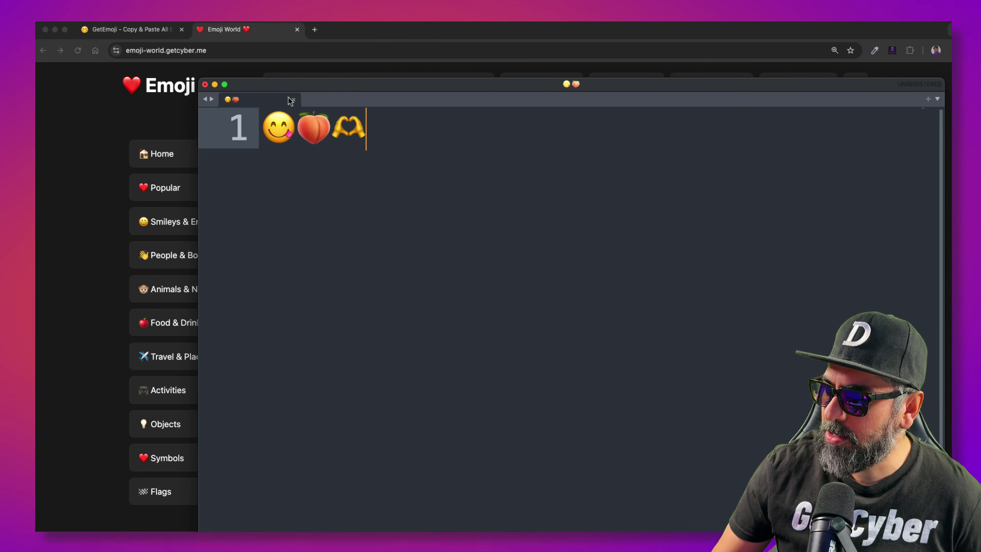
{"action": "key", "text": "super+Tab"}
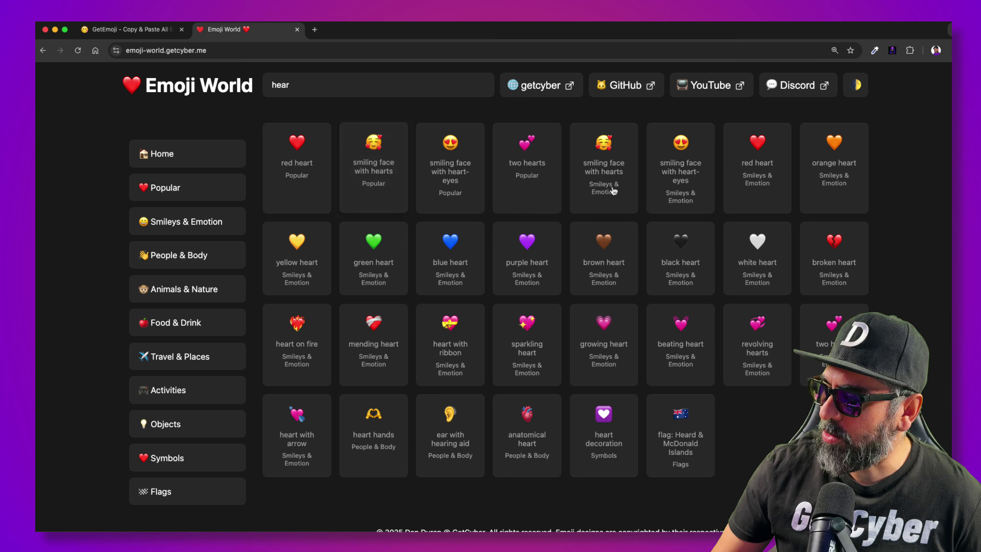
Open the emoji-world GitHub repository in a new tab, browse it, then return to Emoji World.
{"action": "left_click", "coordinate": [634, 88]}
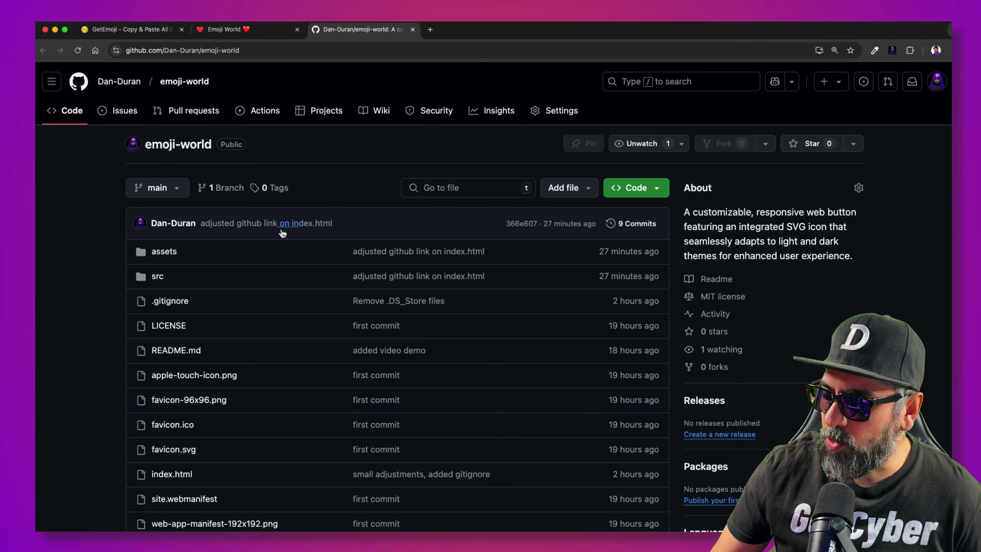
{"action": "scroll", "coordinate": [305, 251], "scroll_direction": "down", "scroll_amount": 12}
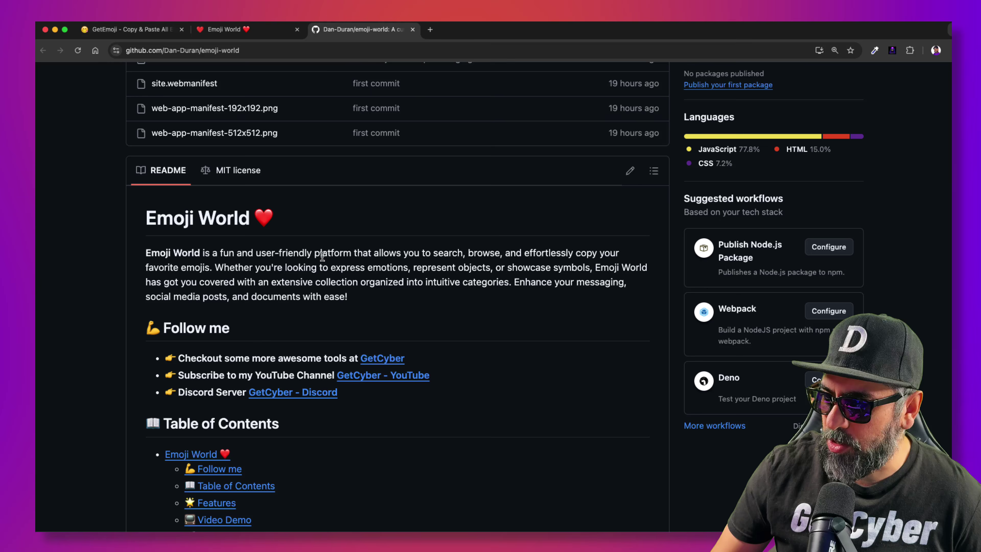
{"action": "scroll", "coordinate": [257, 247], "scroll_direction": "down", "scroll_amount": 4}
{"action": "scroll", "coordinate": [300, 261], "scroll_direction": "up", "scroll_amount": 7}
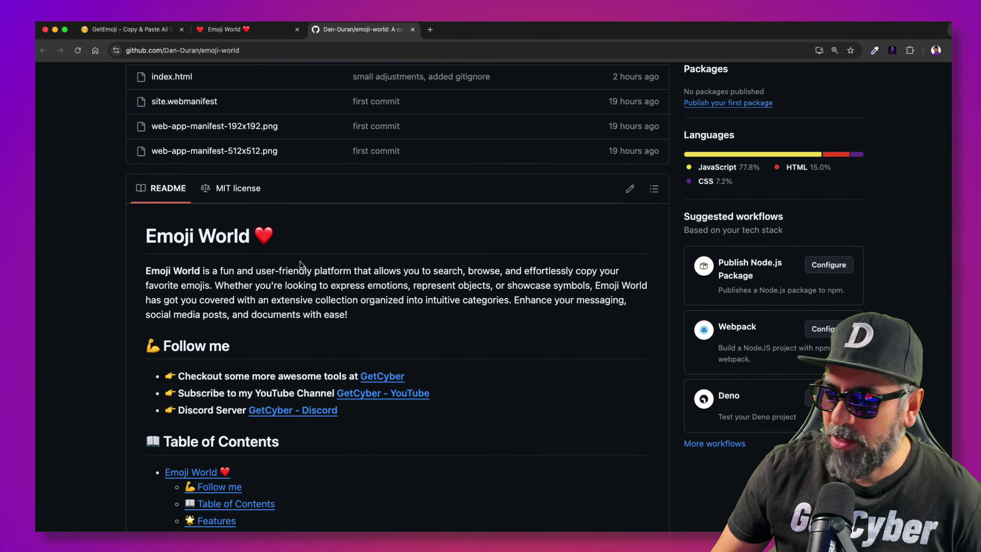
{"action": "scroll", "coordinate": [300, 261], "scroll_direction": "up", "scroll_amount": 8}
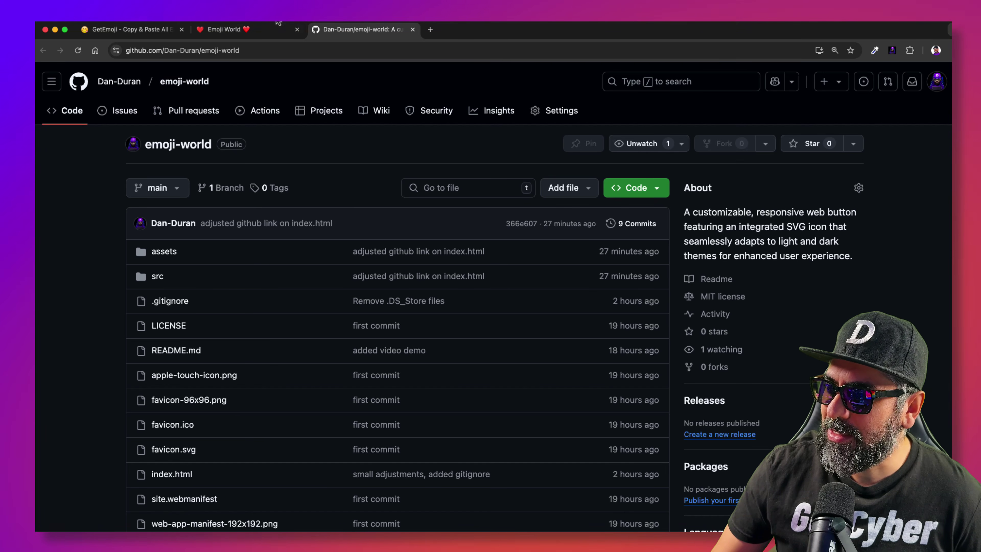
{"action": "left_click", "coordinate": [267, 30]}
Inspect the Emoji World site's full web address in the address bar.
{"action": "left_click", "coordinate": [180, 52]}
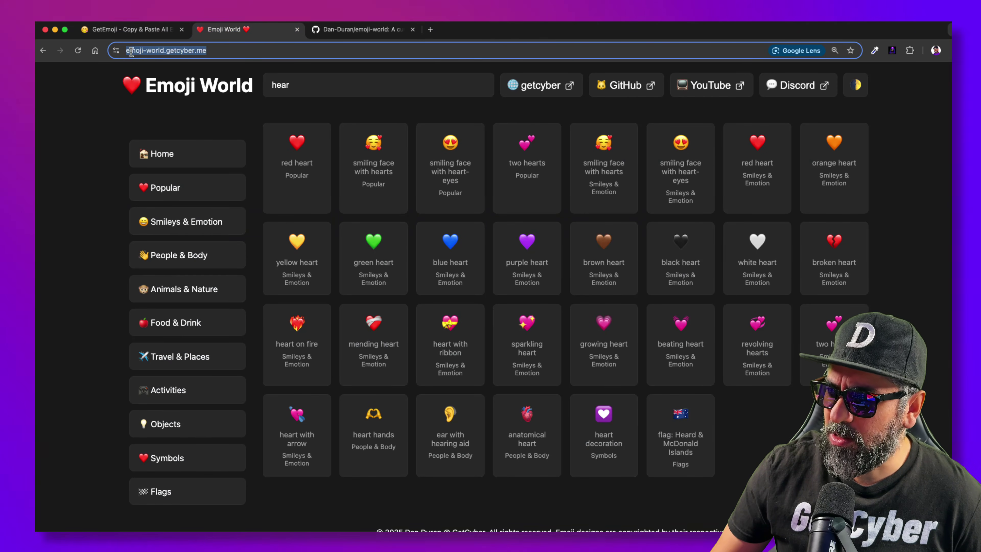
{"action": "left_click", "coordinate": [179, 52]}
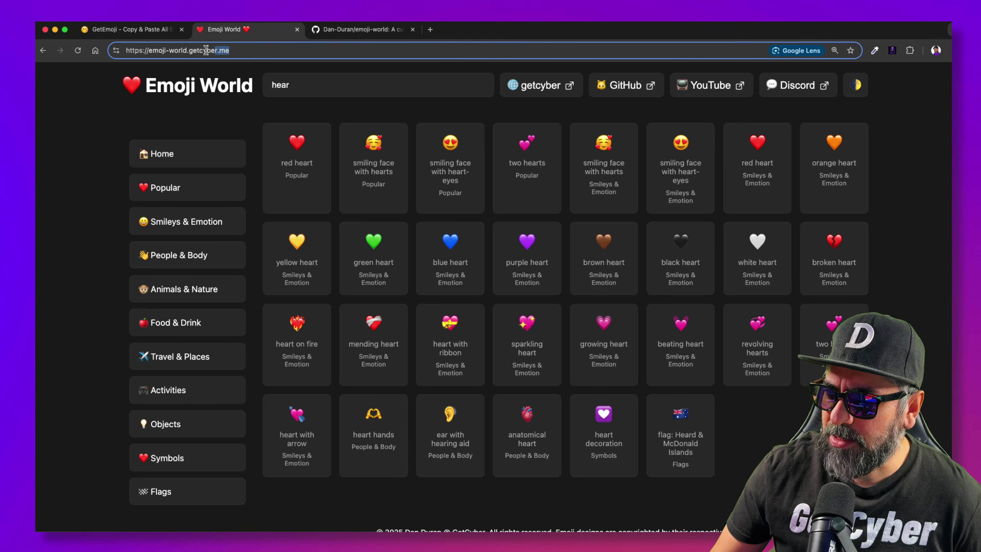
{"action": "left_click", "coordinate": [148, 118]}
{"action": "scroll", "coordinate": [147, 118], "scroll_direction": "down", "scroll_amount": 1}
Preview the heart results at iPhone 12 Pro size, then switch to the VS Code project.
{"action": "key", "text": "super+alt+i"}
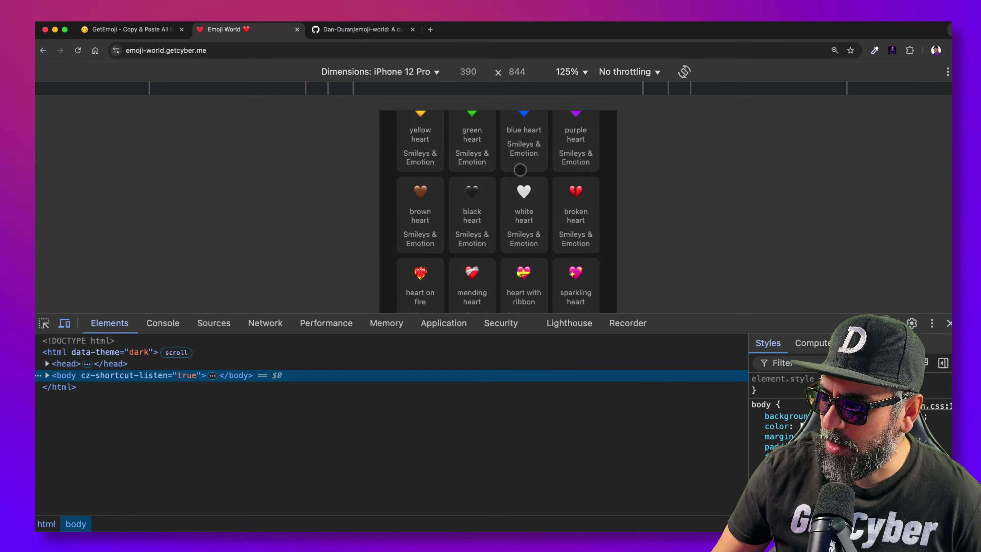
{"action": "left_click", "coordinate": [949, 322]}
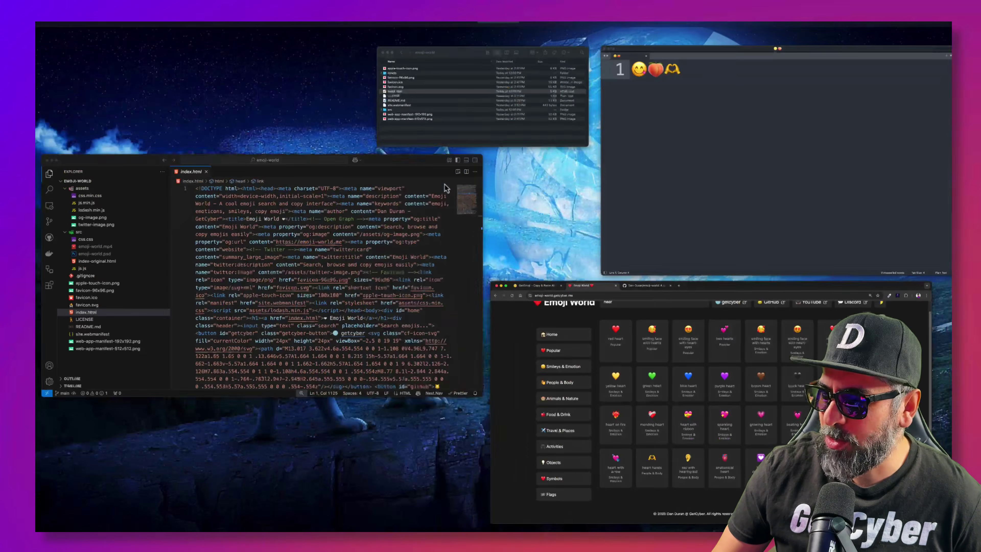
{"action": "left_click", "coordinate": [392, 223]}
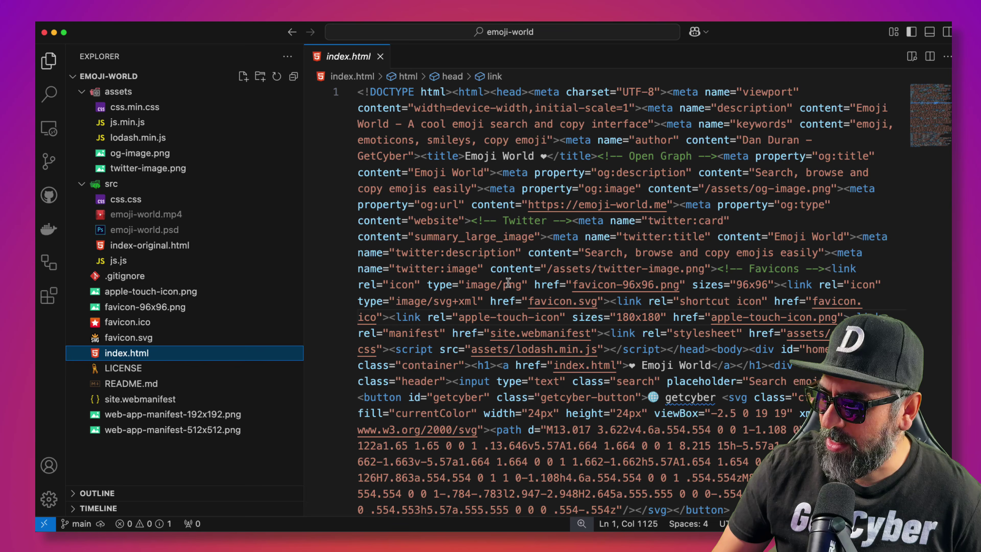
Browse css.min.css, js.min.js and lodash.min.js, selecting the Lodash licence lines.
{"action": "scroll", "coordinate": [490, 172], "scroll_direction": "down", "scroll_amount": 10}
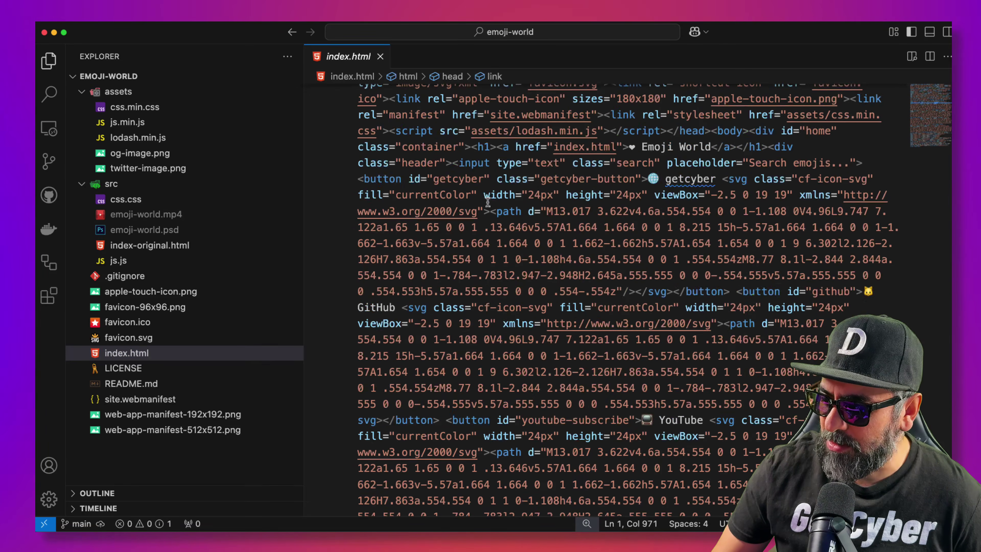
{"action": "scroll", "coordinate": [352, 181], "scroll_direction": "up", "scroll_amount": 10}
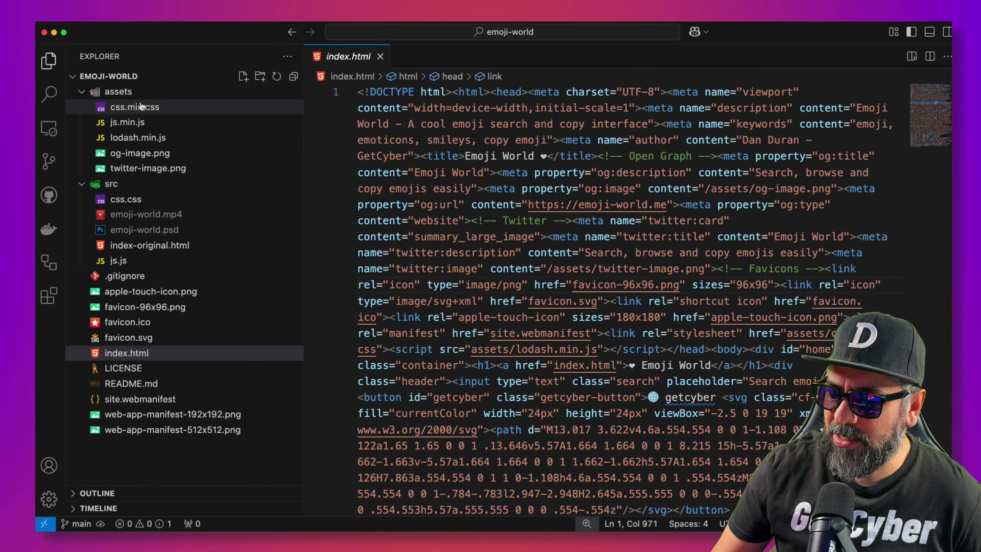
{"action": "left_click", "coordinate": [140, 108]}
{"action": "scroll", "coordinate": [504, 154], "scroll_direction": "down", "scroll_amount": 15}
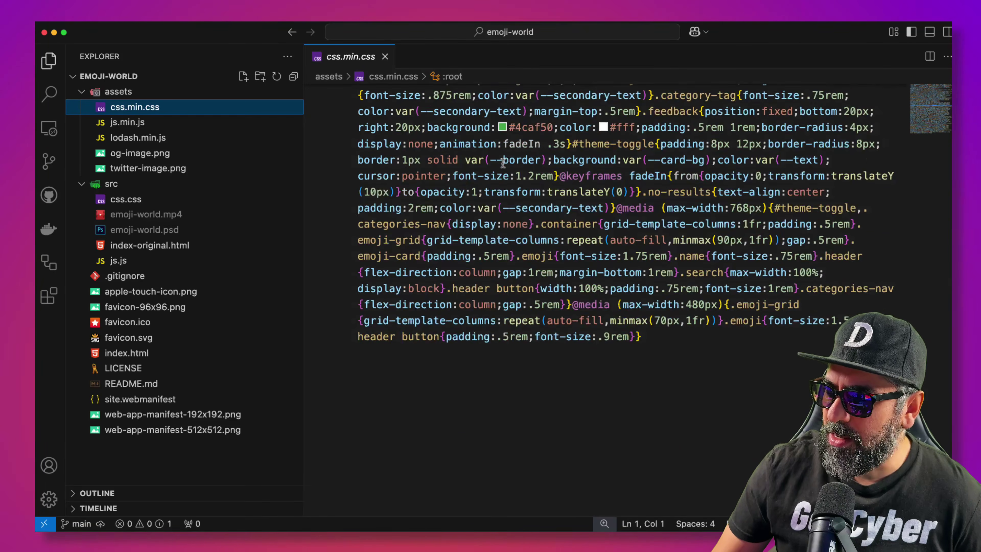
{"action": "scroll", "coordinate": [503, 164], "scroll_direction": "up", "scroll_amount": 15}
{"action": "left_click", "coordinate": [161, 124]}
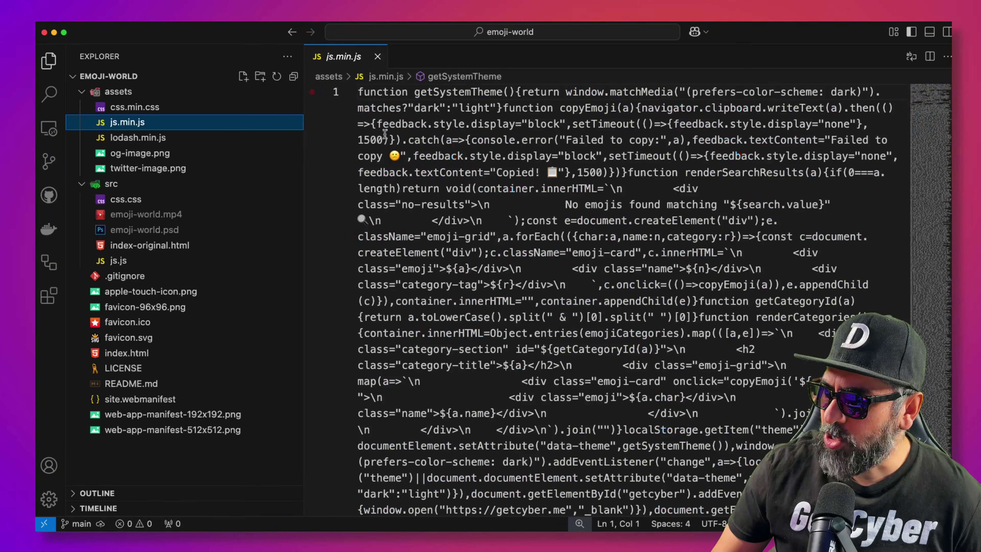
{"action": "left_click", "coordinate": [148, 138]}
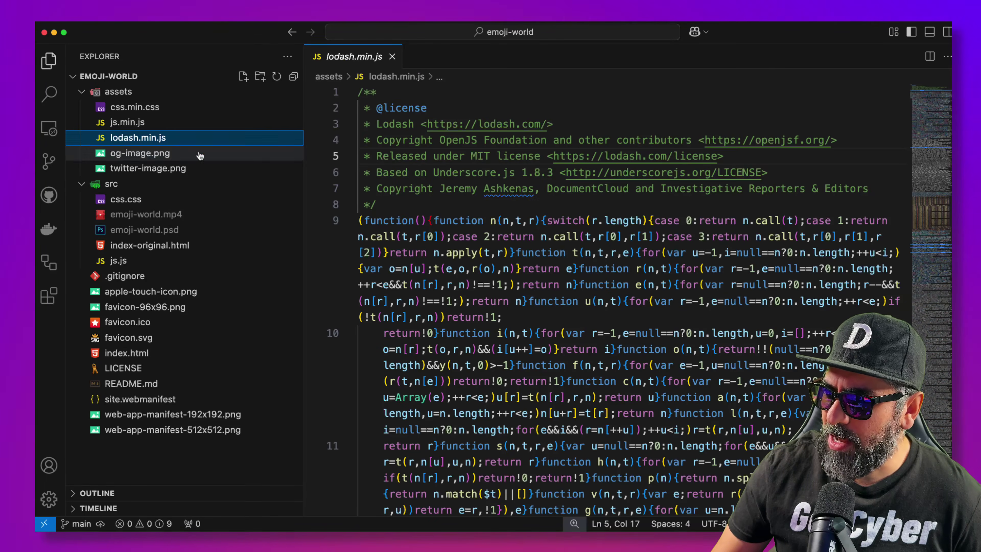
{"action": "left_click_drag", "start_coordinate": [408, 123], "coordinate": [549, 162]}
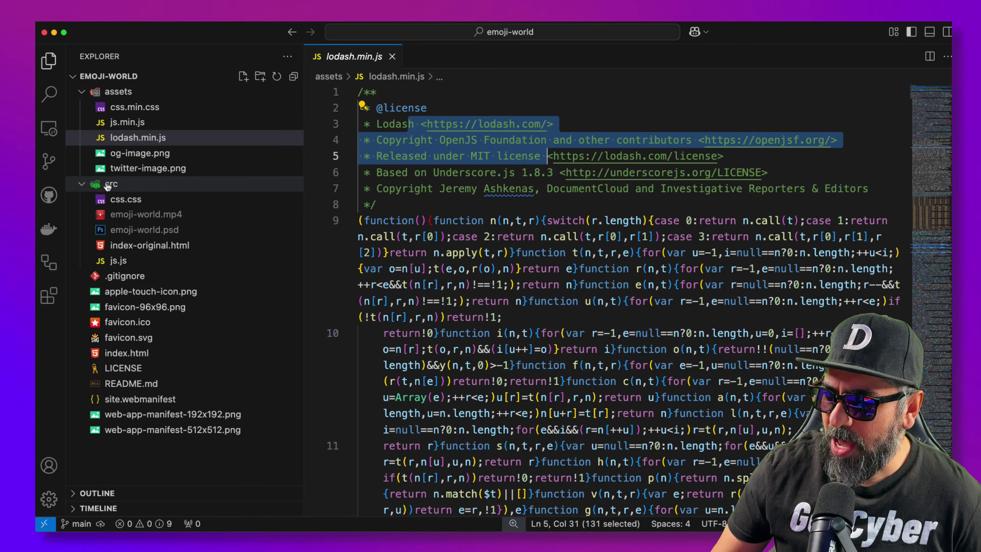
Look through the readable css.css and index-original.html source files.
{"action": "left_click", "coordinate": [123, 199]}
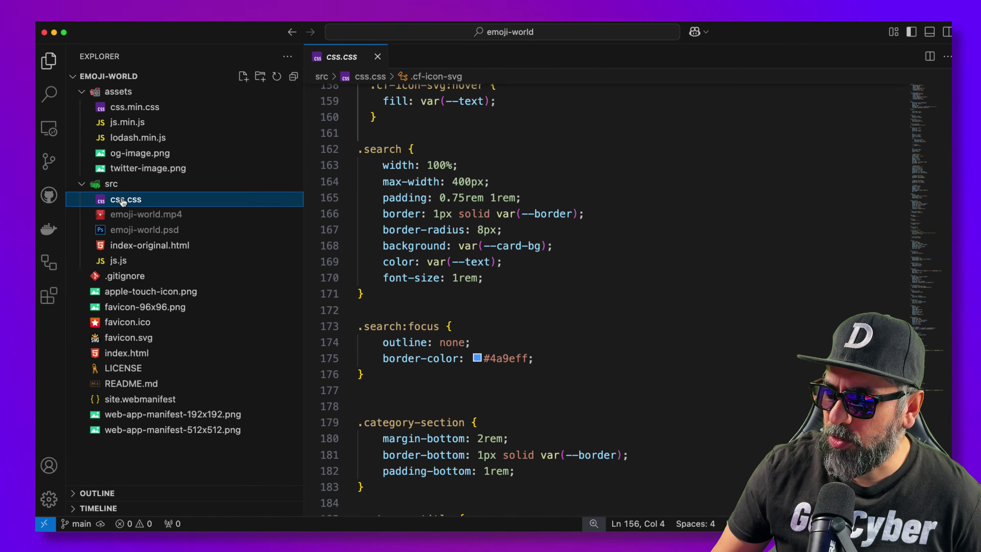
{"action": "scroll", "coordinate": [475, 157], "scroll_direction": "up", "scroll_amount": 20}
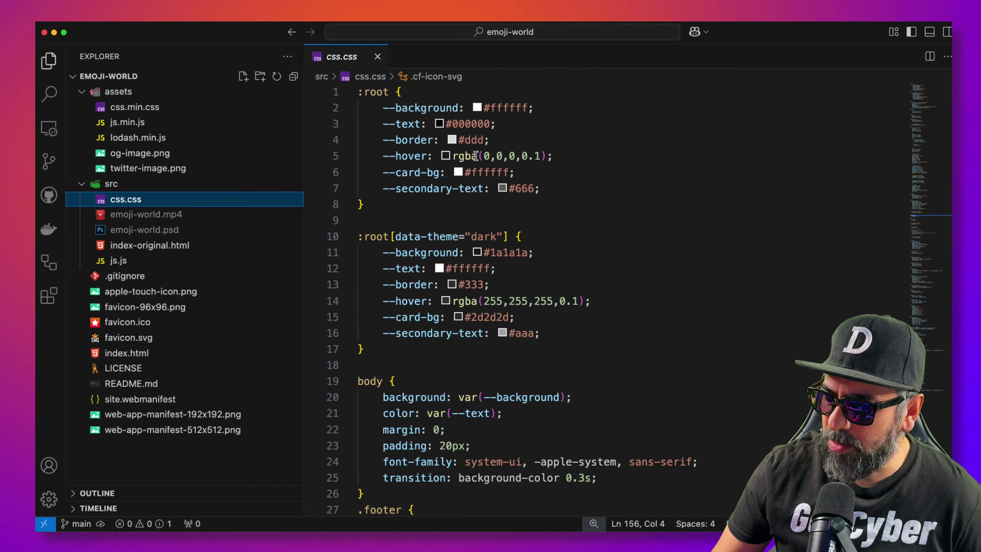
{"action": "scroll", "coordinate": [475, 193], "scroll_direction": "down", "scroll_amount": 10}
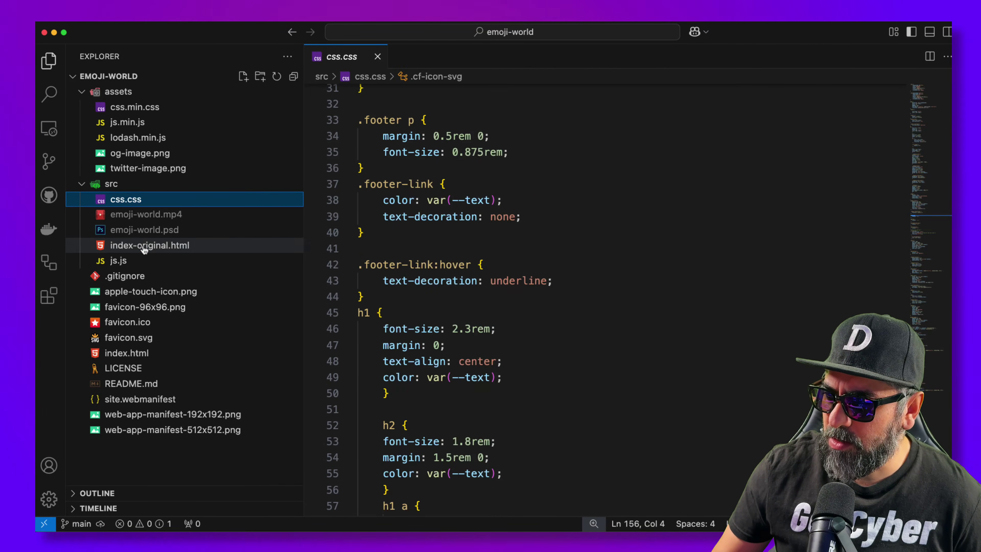
{"action": "left_click", "coordinate": [149, 245]}
{"action": "scroll", "coordinate": [487, 187], "scroll_direction": "down", "scroll_amount": 20}
{"action": "scroll", "coordinate": [487, 187], "scroll_direction": "up", "scroll_amount": 20}
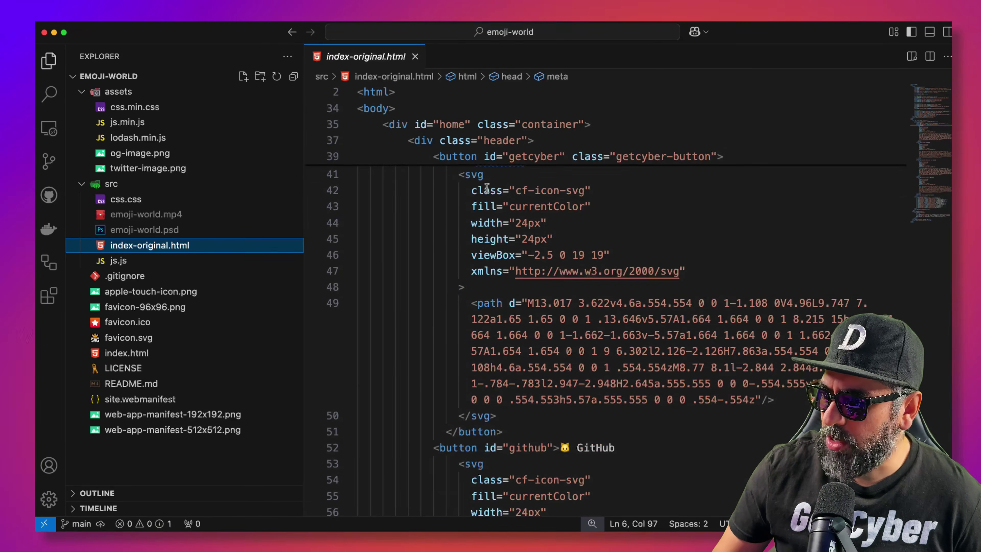
Minify js.js with the Command Palette's Minify command.
{"action": "left_click", "coordinate": [123, 262]}
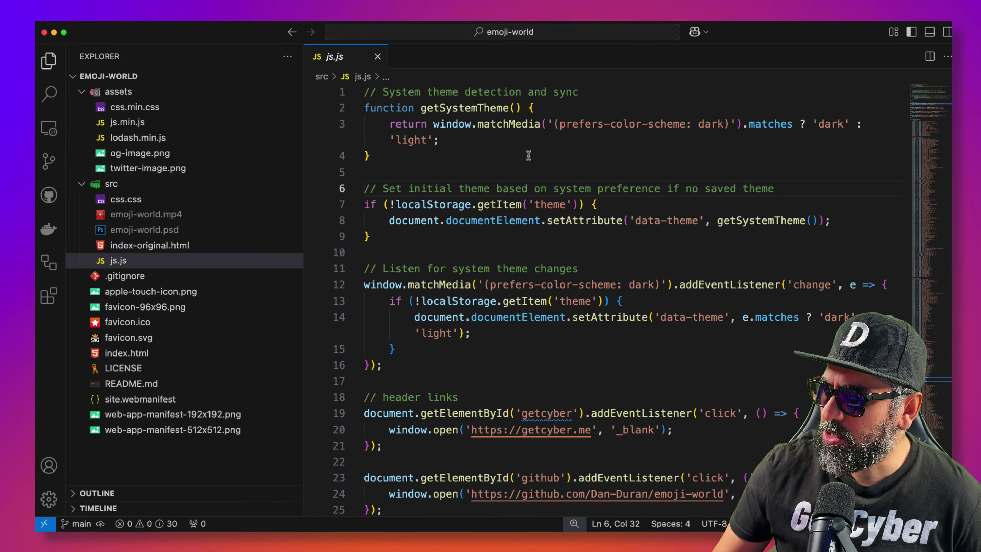
{"action": "left_click", "coordinate": [554, 33]}
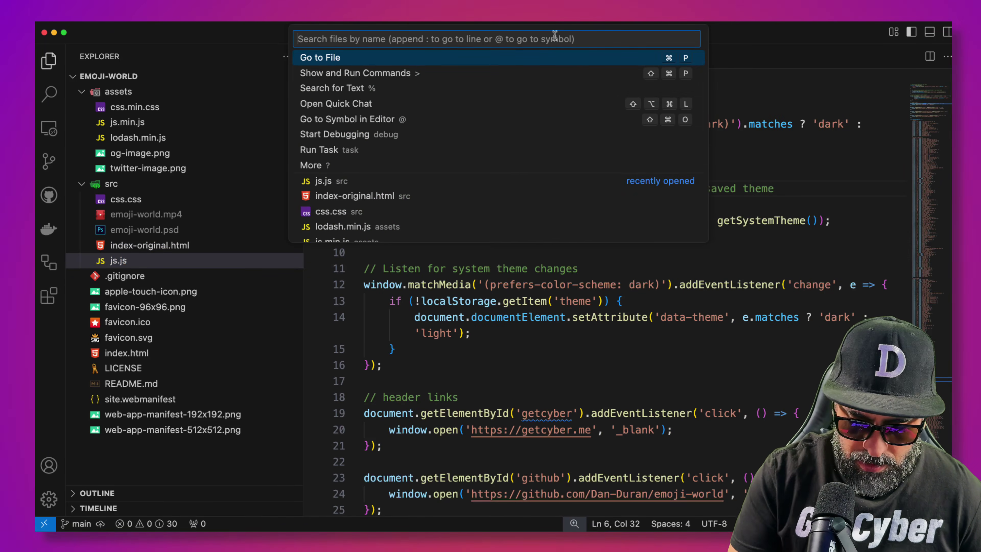
{"action": "type", "text": ">"}
{"action": "key", "text": "Return"}
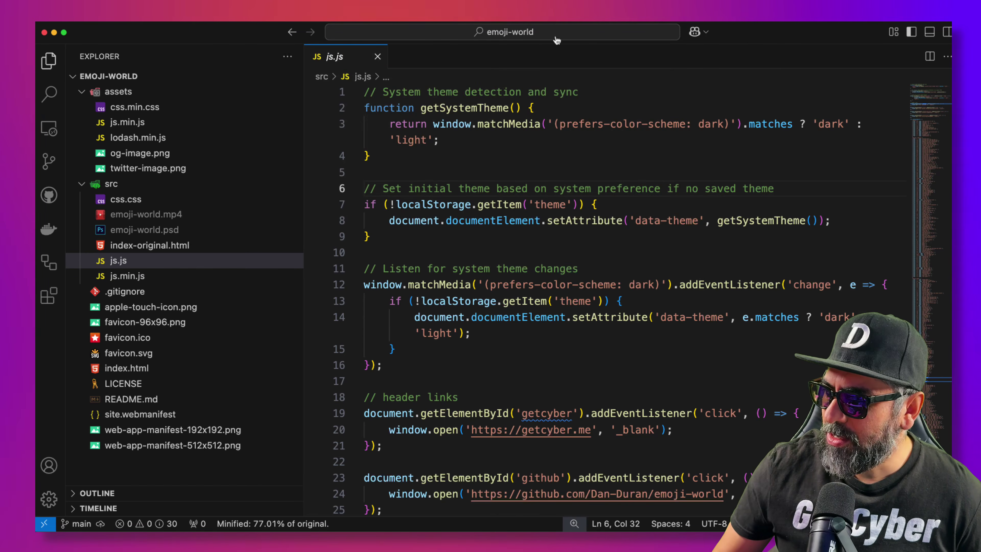
Move the new js.min.js into assets, replacing the old copy.
{"action": "left_click", "coordinate": [124, 276]}
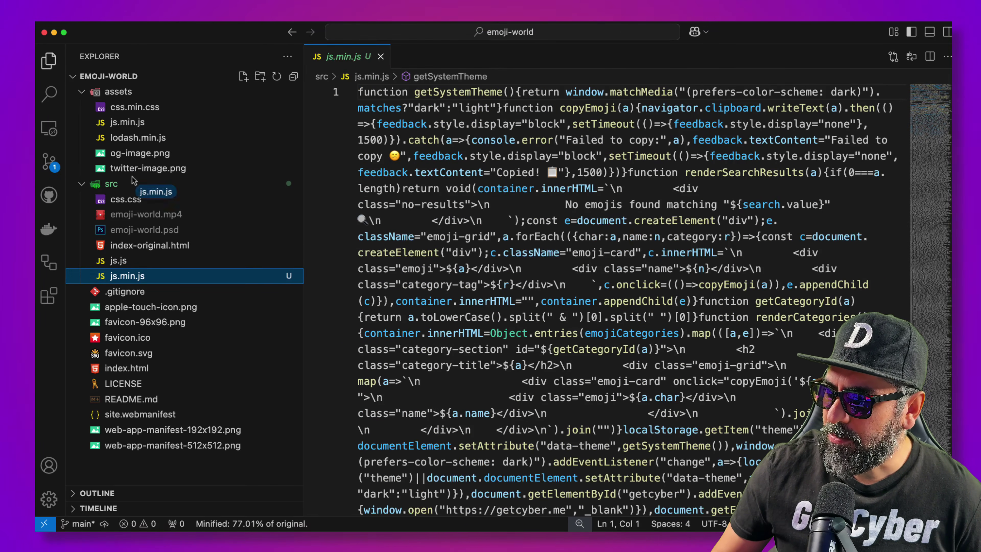
{"action": "left_click_drag", "start_coordinate": [133, 180], "coordinate": [129, 123]}
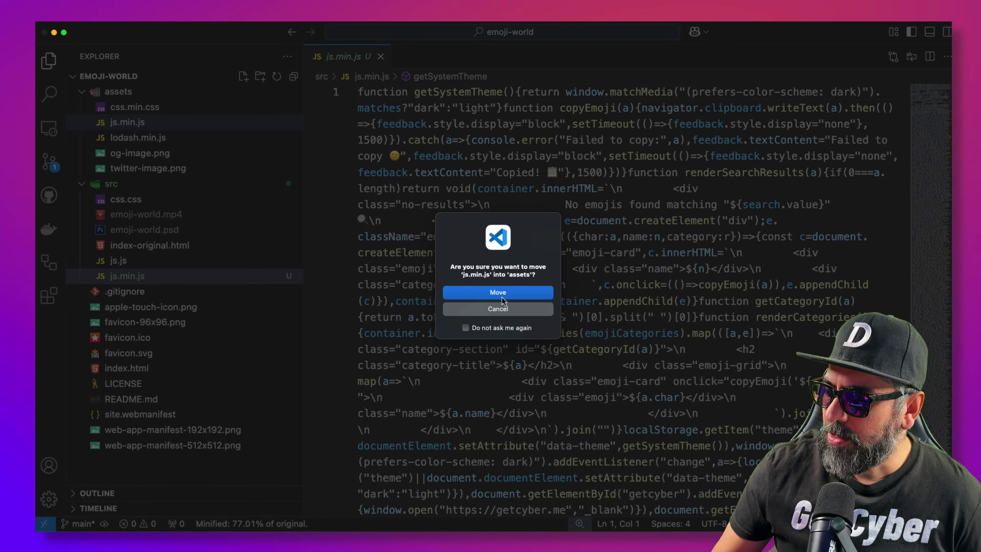
{"action": "left_click", "coordinate": [507, 293]}
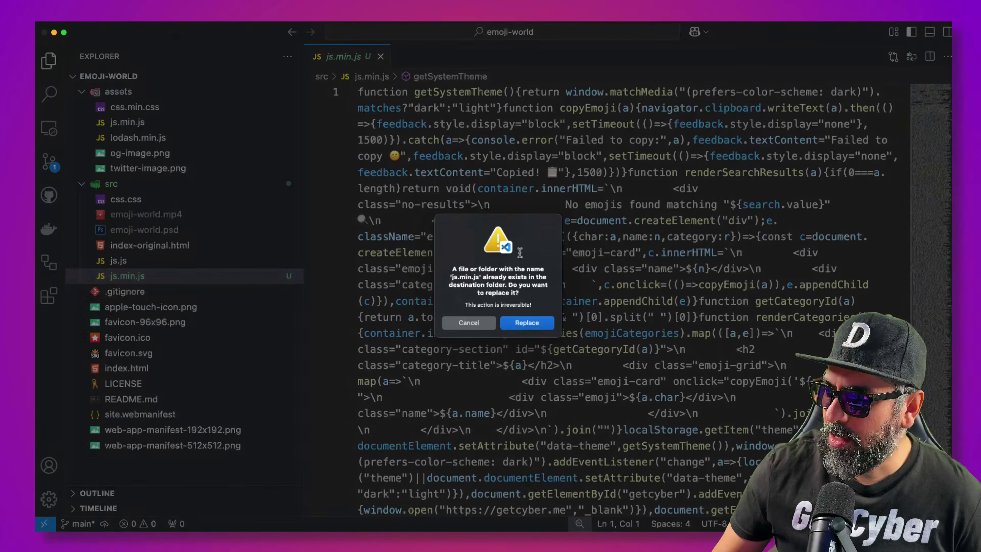
{"action": "left_click", "coordinate": [526, 322]}
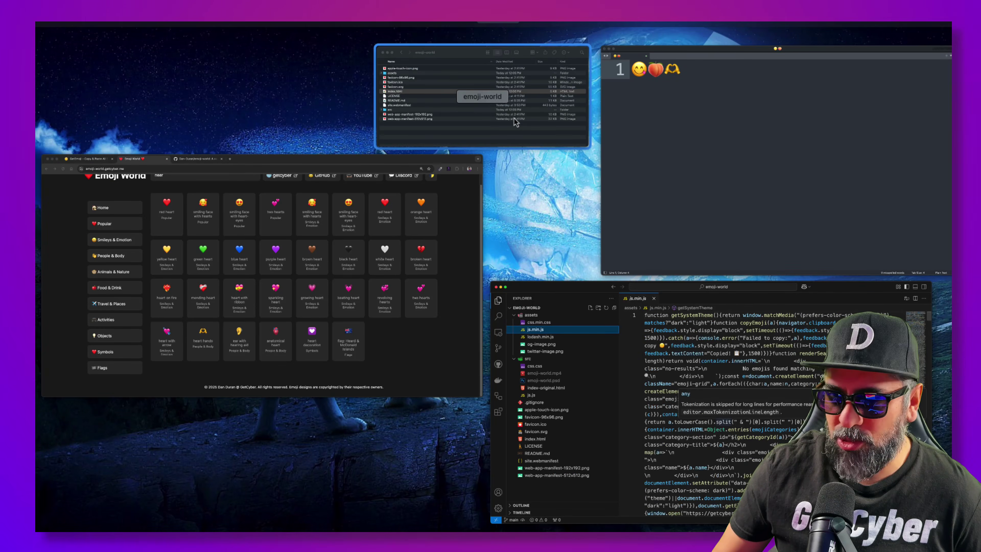
Open index.html from the emoji-world Finder folder with Google Chrome.
{"action": "left_click", "coordinate": [514, 122]}
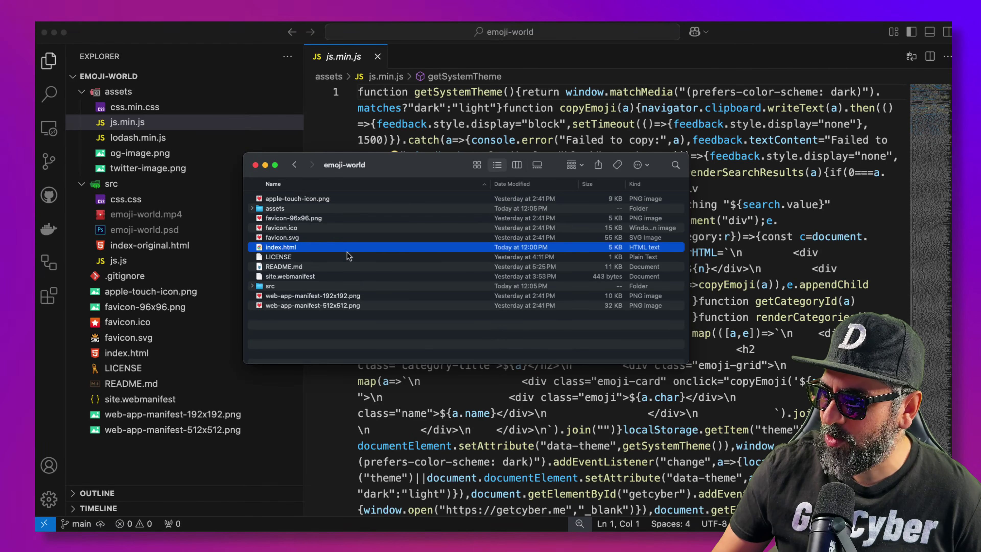
{"action": "right_click", "coordinate": [350, 253]}
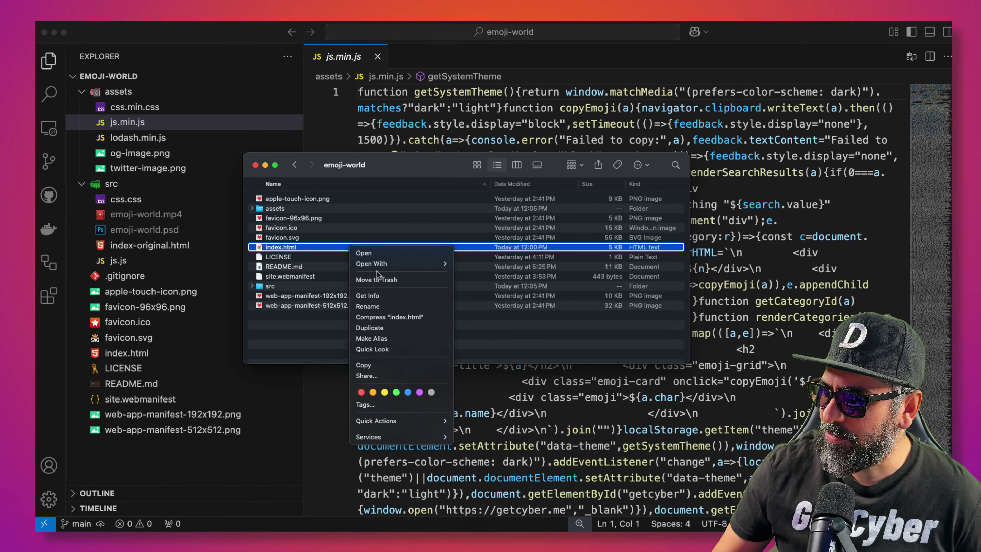
{"action": "mouse_move", "coordinate": [379, 270]}
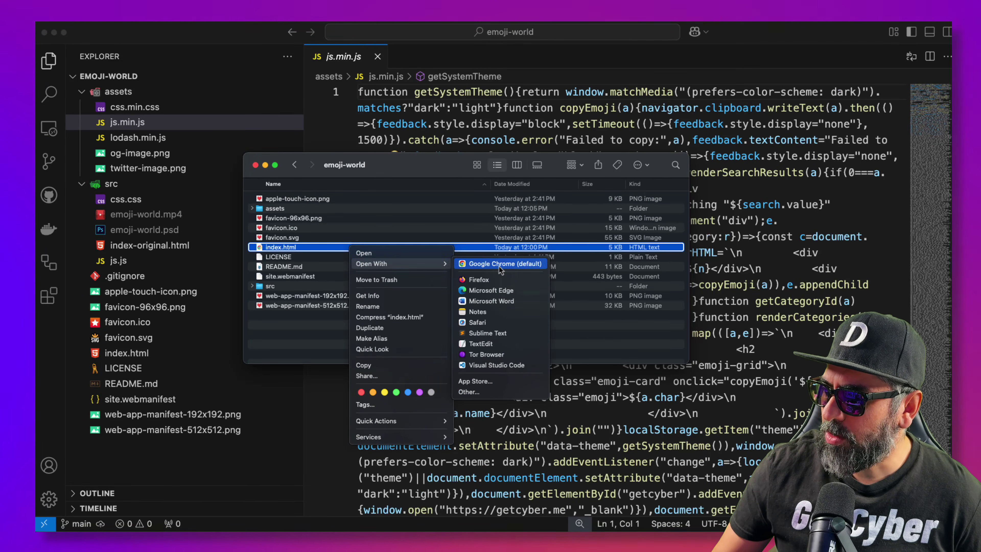
{"action": "left_click", "coordinate": [500, 264]}
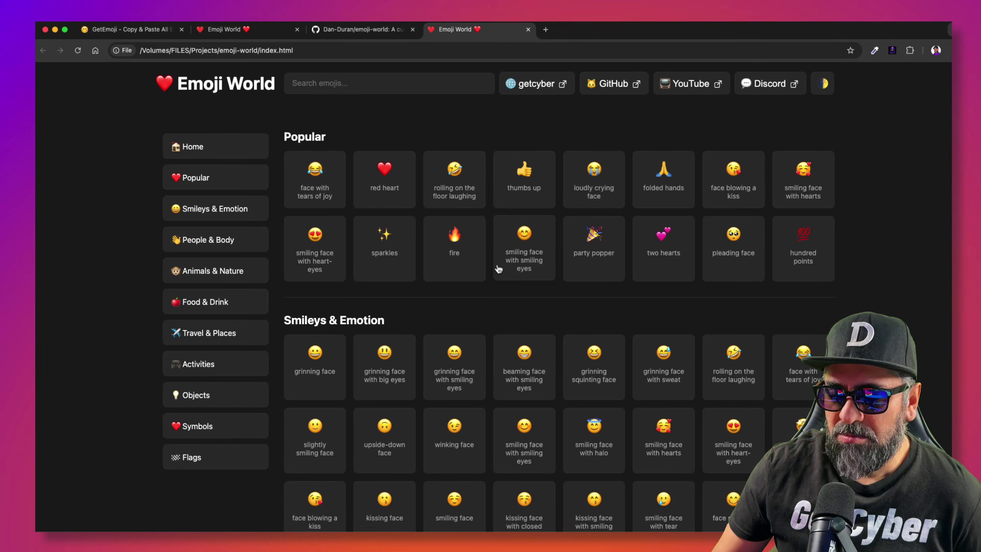